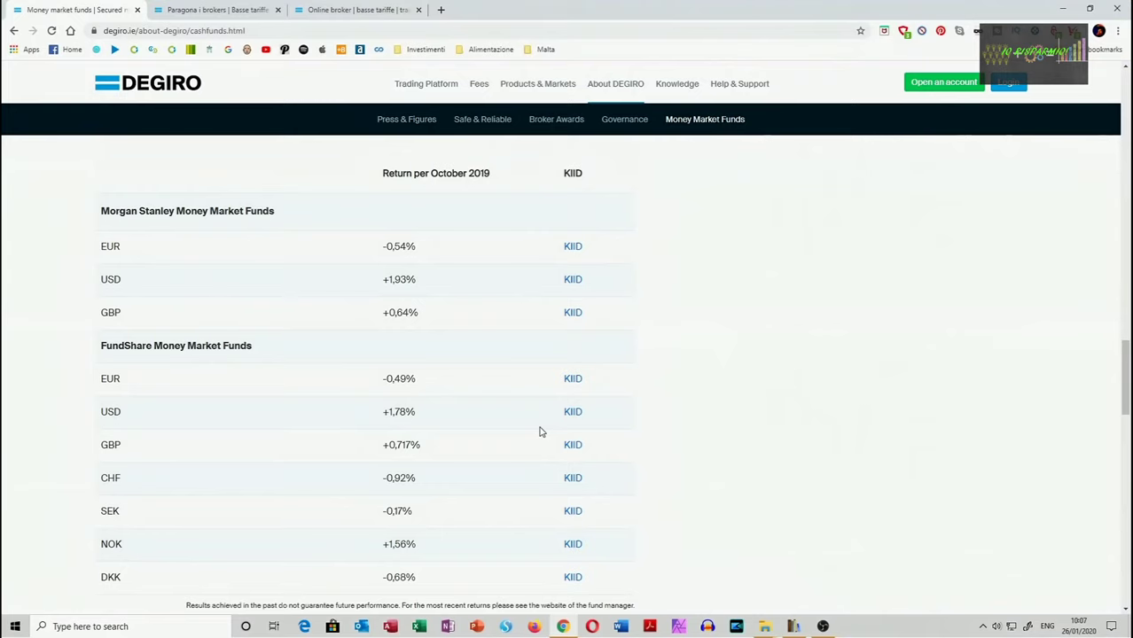
Review the DEGIRO commission comparison with other brokers for share trades on MTA, XETRA, NASDAQ and NYSE.
{"action": "left_click", "coordinate": [165, 9]}
{"action": "scroll", "coordinate": [945, 499], "scroll_direction": "down", "scroll_amount": 4}
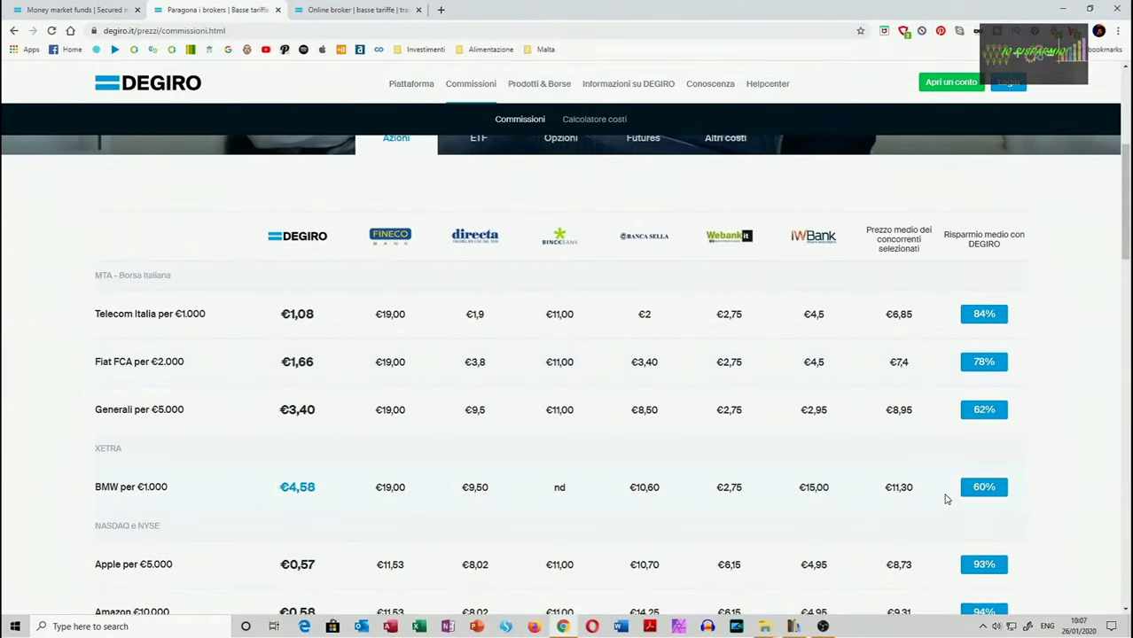
{"action": "scroll", "coordinate": [987, 481], "scroll_direction": "down", "scroll_amount": 1}
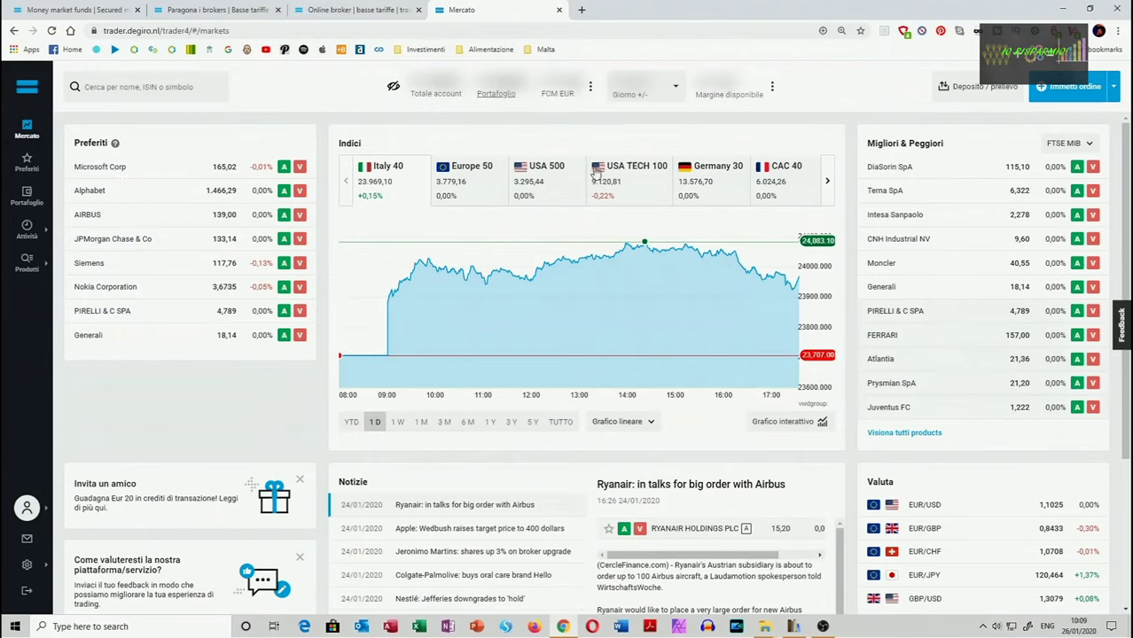
View the one-day charts of the Europe 50, USA 500 and USA TECH 100 indices, ending on USA 500.
{"action": "left_click", "coordinate": [468, 179]}
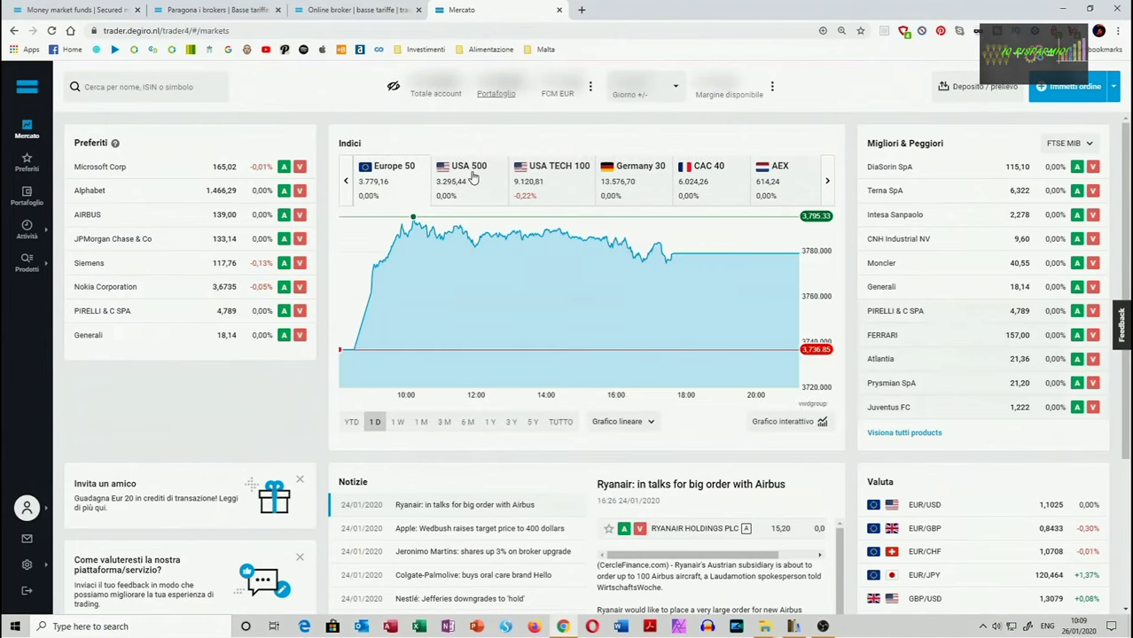
{"action": "left_click", "coordinate": [470, 175]}
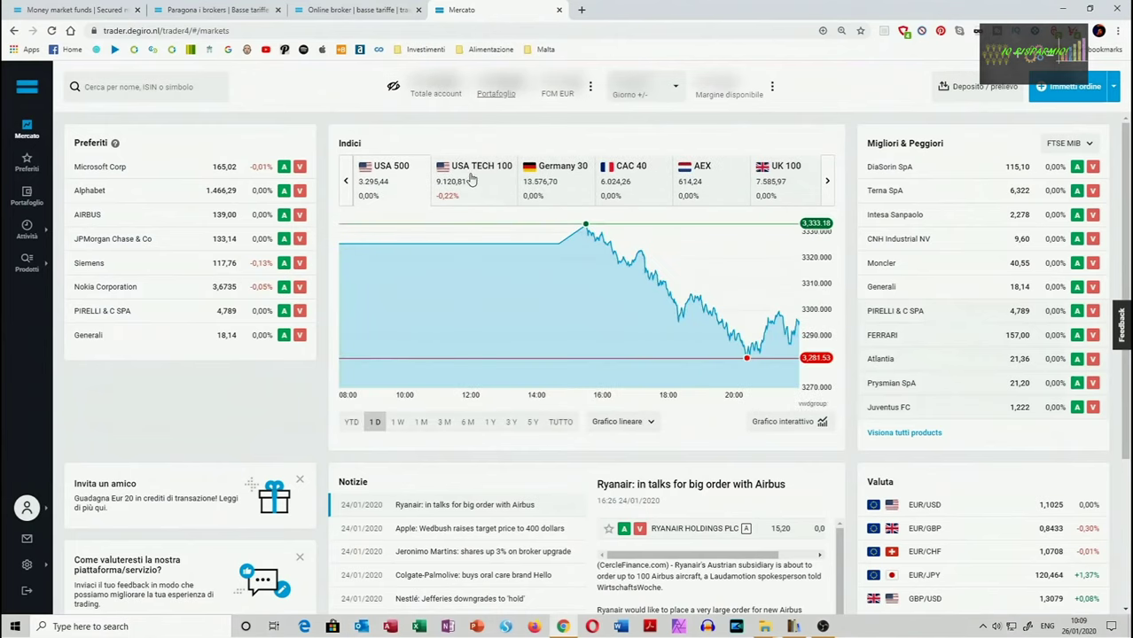
{"action": "left_click", "coordinate": [480, 178]}
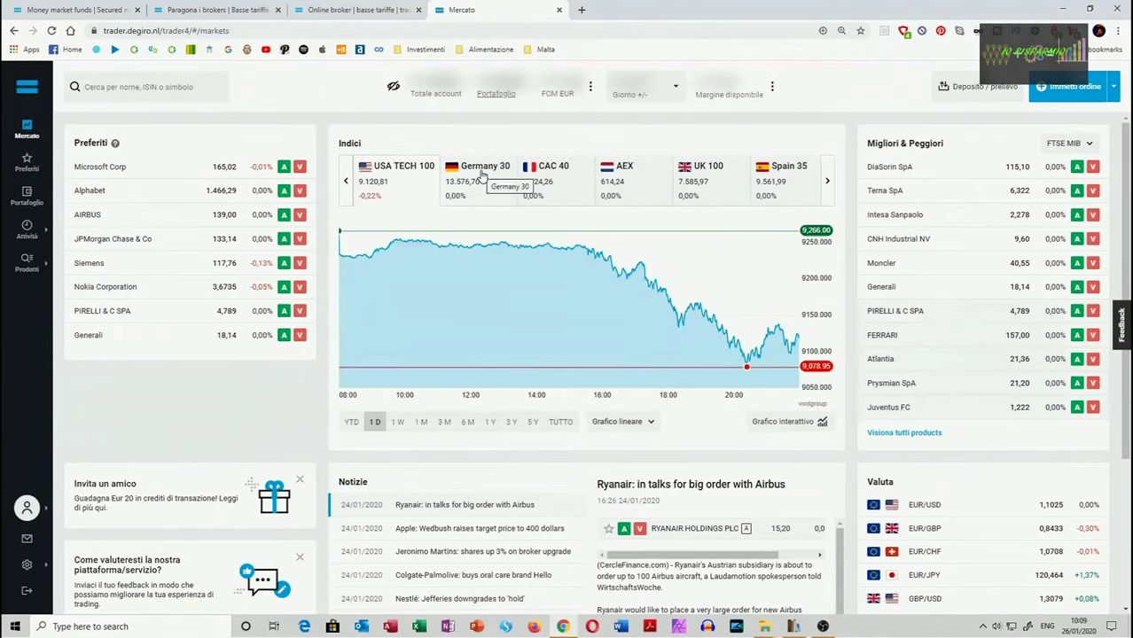
{"action": "left_click", "coordinate": [346, 181]}
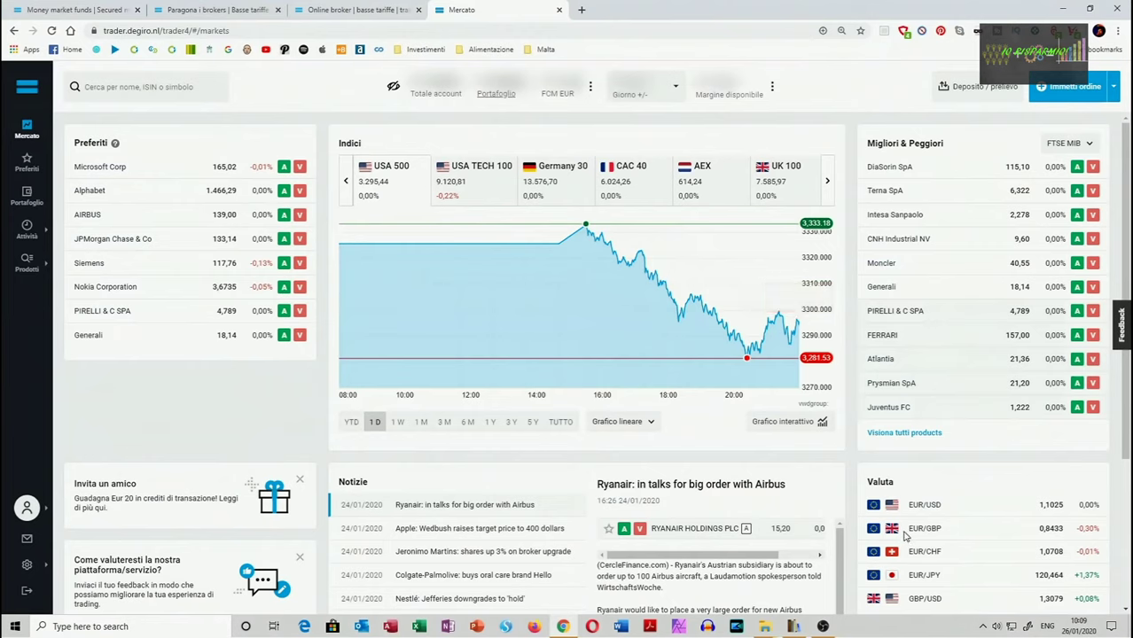
Open the EUR/USD product page from the currency list of the market overview.
{"action": "scroll", "coordinate": [927, 501], "scroll_direction": "down", "scroll_amount": 2}
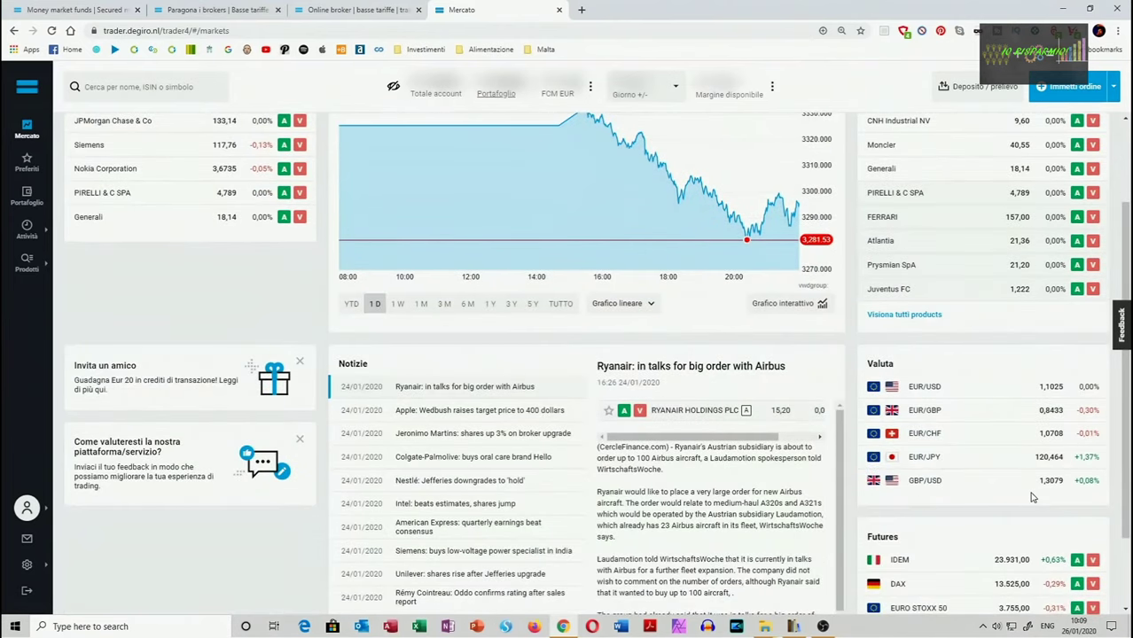
{"action": "scroll", "coordinate": [1030, 487], "scroll_direction": "down", "scroll_amount": 1}
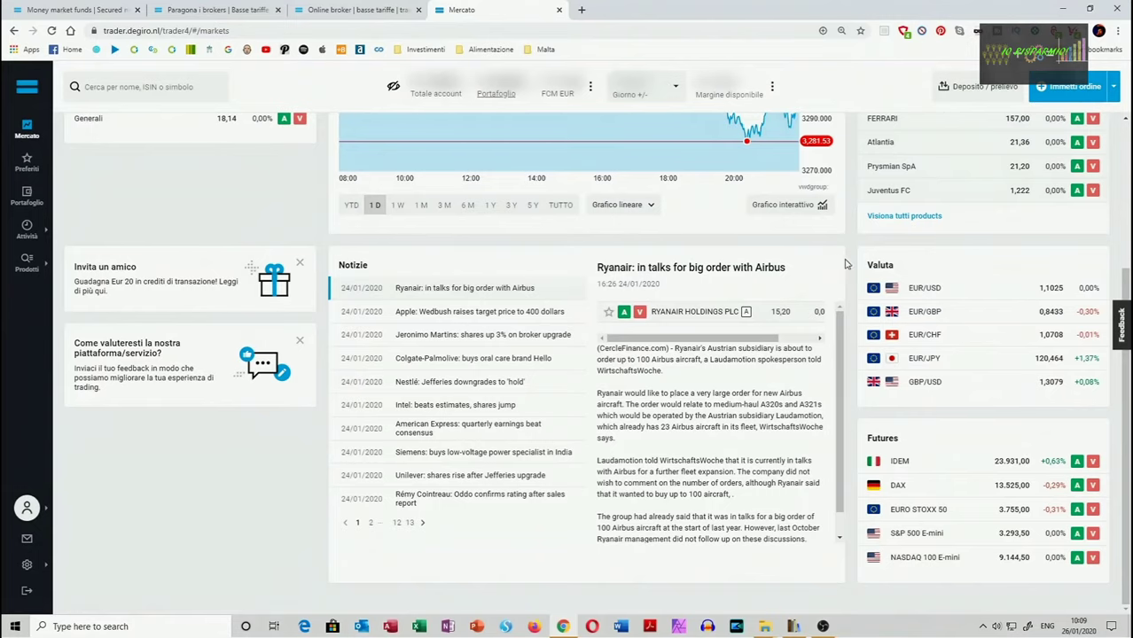
{"action": "left_click", "coordinate": [923, 290]}
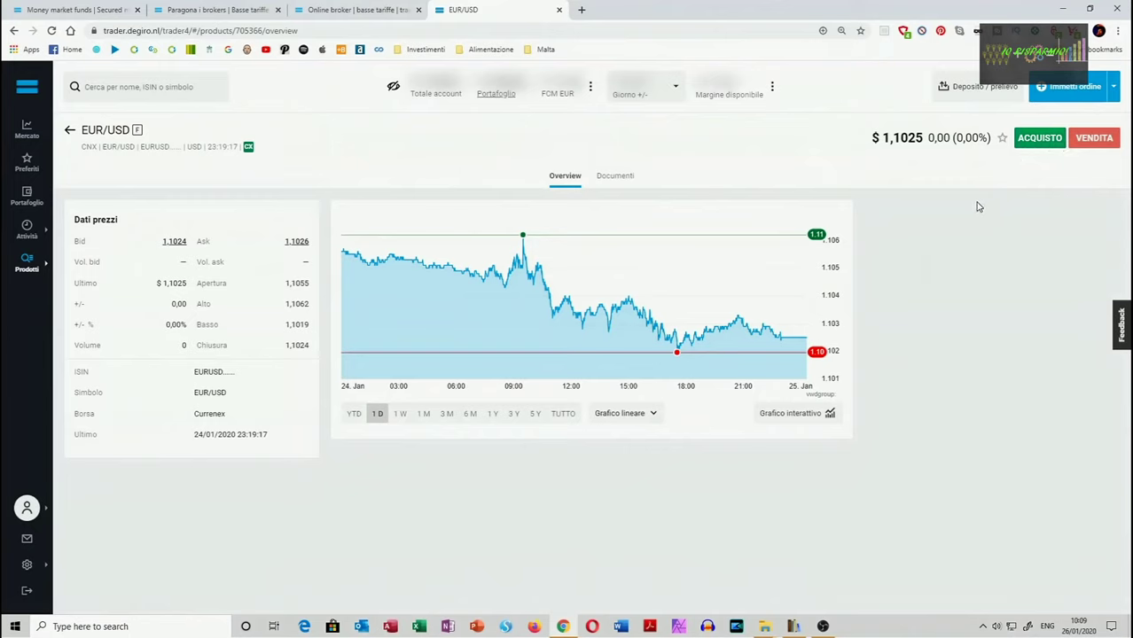
Return to the market overview and read the Apple, Jeronimo Martins, Colgate-Palmolive and Ryanair news articles.
{"action": "left_click", "coordinate": [39, 124]}
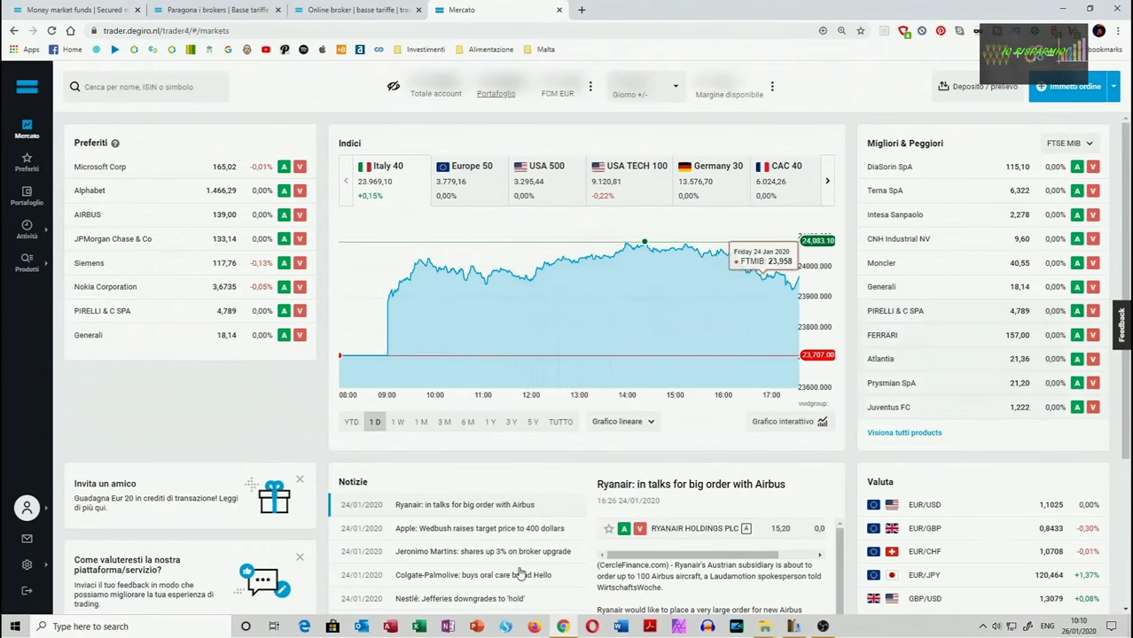
{"action": "scroll", "coordinate": [659, 417], "scroll_direction": "down", "scroll_amount": 2}
{"action": "scroll", "coordinate": [659, 416], "scroll_direction": "down", "scroll_amount": 1}
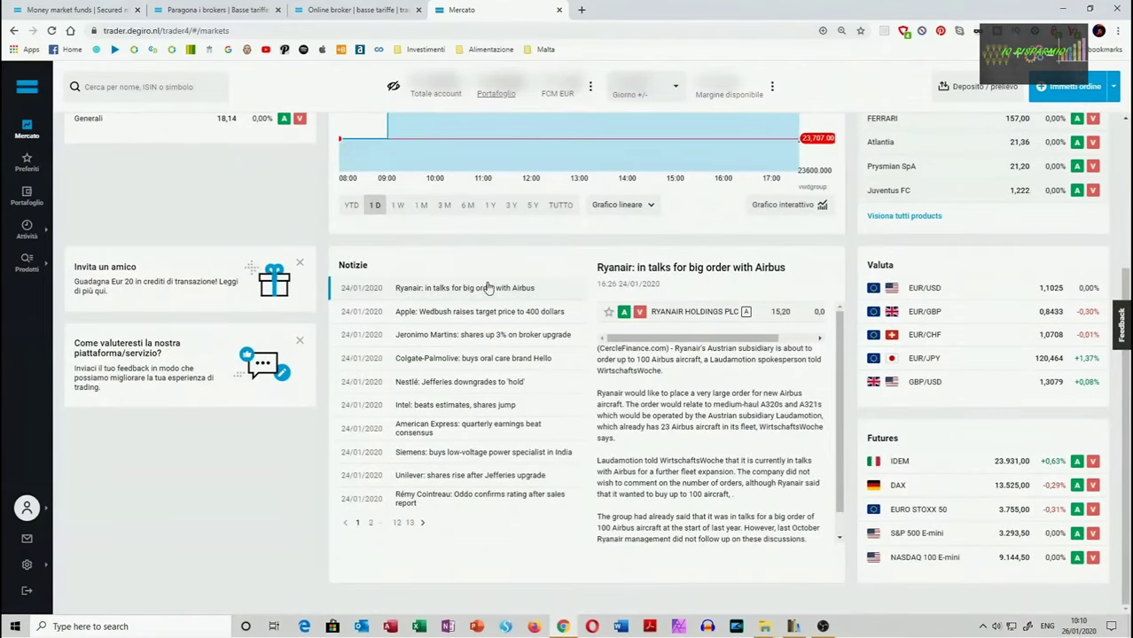
{"action": "left_click", "coordinate": [449, 312]}
{"action": "left_click", "coordinate": [446, 334]}
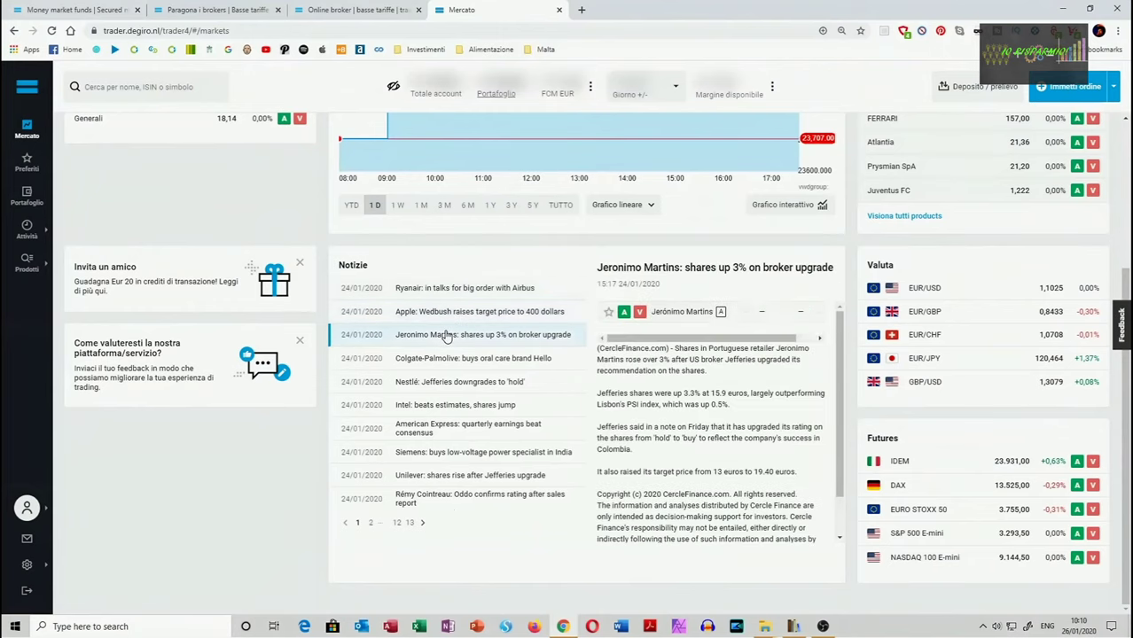
{"action": "left_click", "coordinate": [448, 358]}
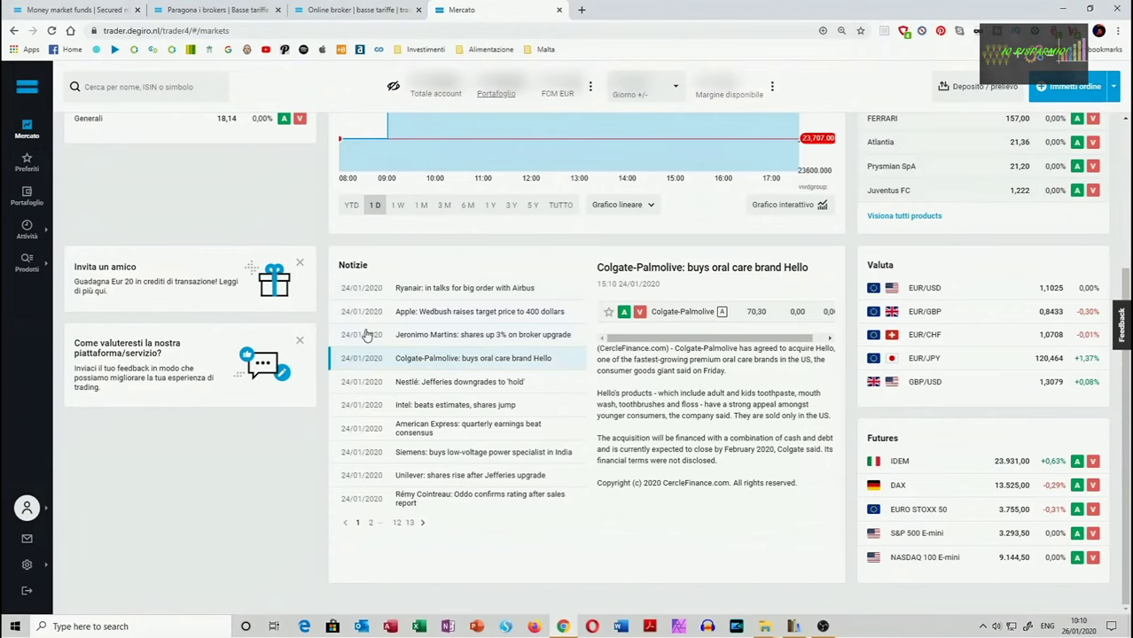
{"action": "left_click", "coordinate": [508, 290]}
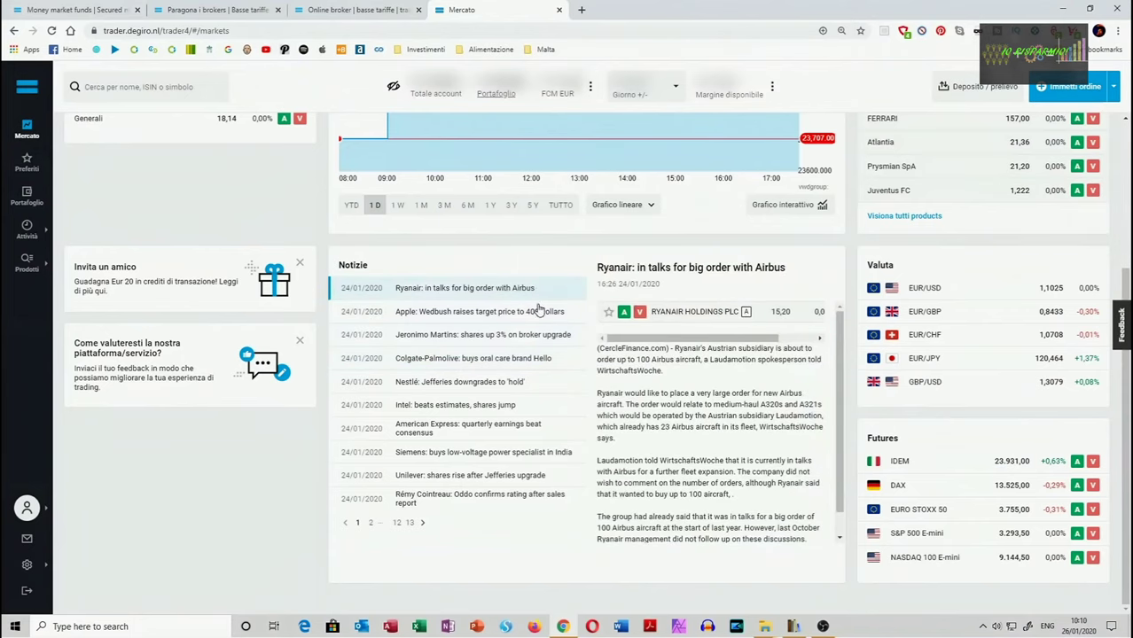
{"action": "left_click_drag", "start_coordinate": [843, 348], "coordinate": [846, 323]}
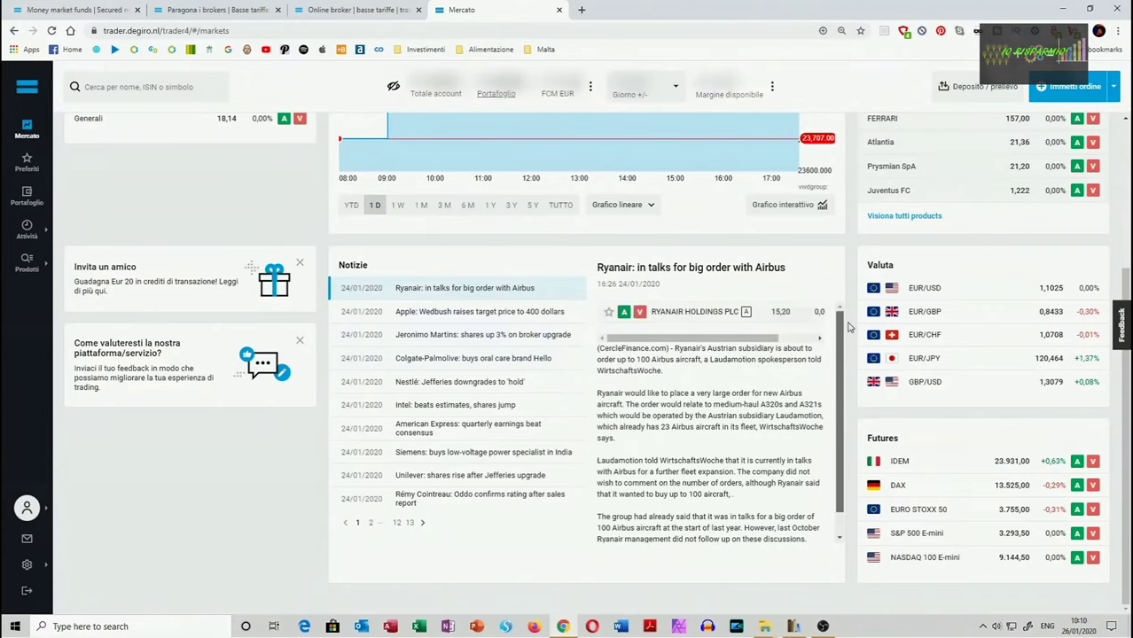
{"action": "scroll", "coordinate": [472, 315], "scroll_direction": "up", "scroll_amount": 3}
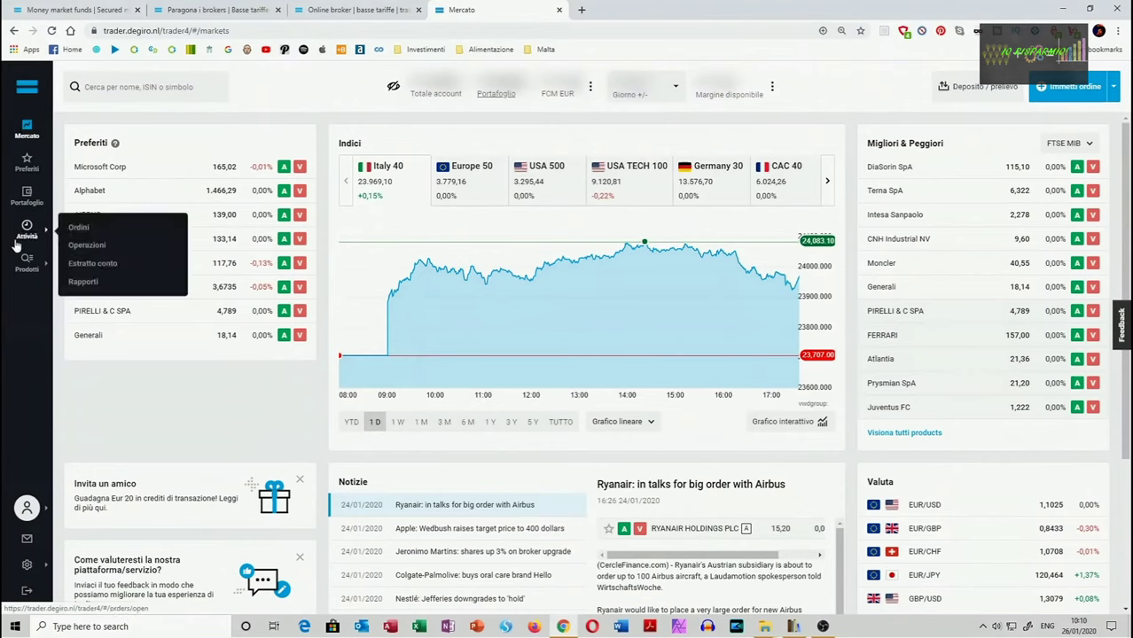
{"action": "mouse_move", "coordinate": [27, 261]}
{"action": "mouse_move", "coordinate": [211, 278]}
{"action": "mouse_move", "coordinate": [346, 297]}
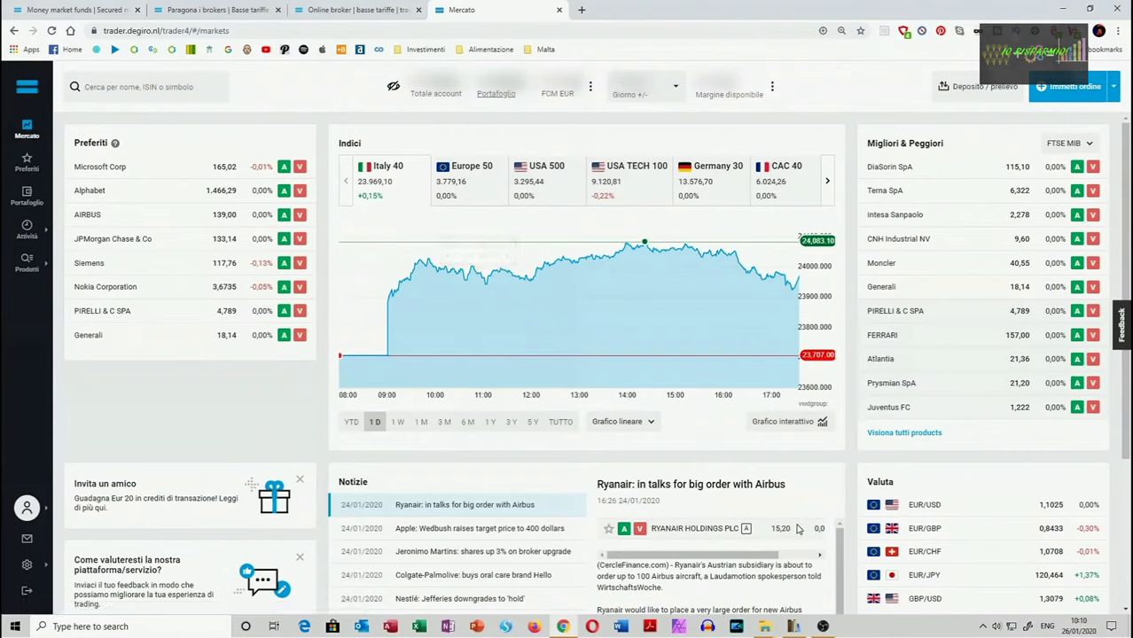
Open the list of favourite products and look through its entries.
{"action": "left_click", "coordinate": [27, 158]}
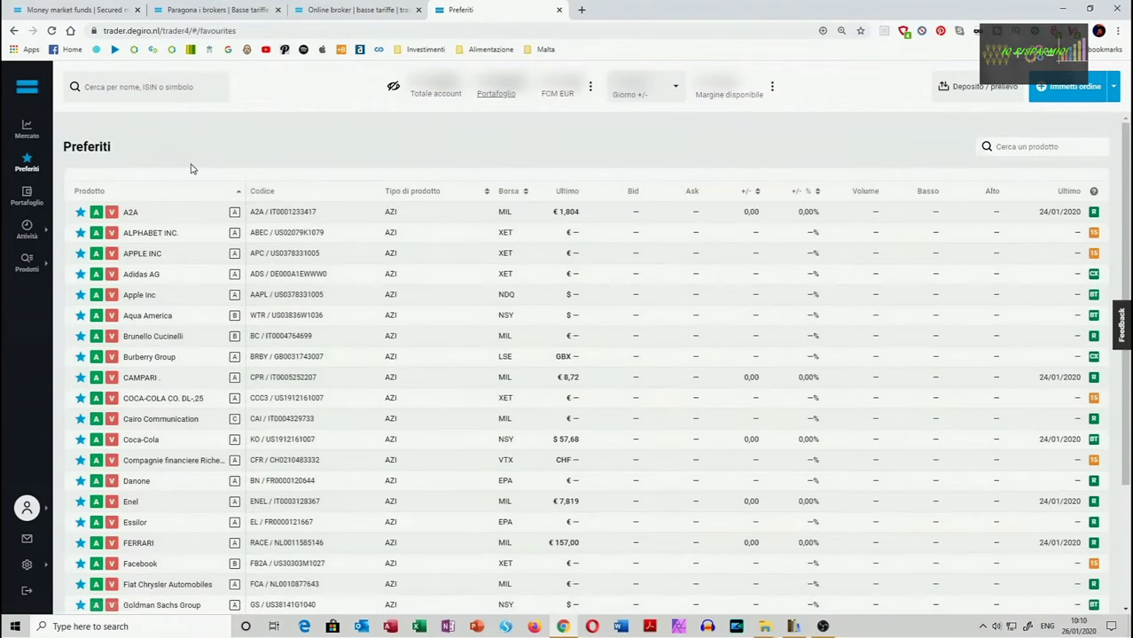
{"action": "scroll", "coordinate": [405, 199], "scroll_direction": "down", "scroll_amount": 3}
{"action": "scroll", "coordinate": [403, 202], "scroll_direction": "up", "scroll_amount": 3}
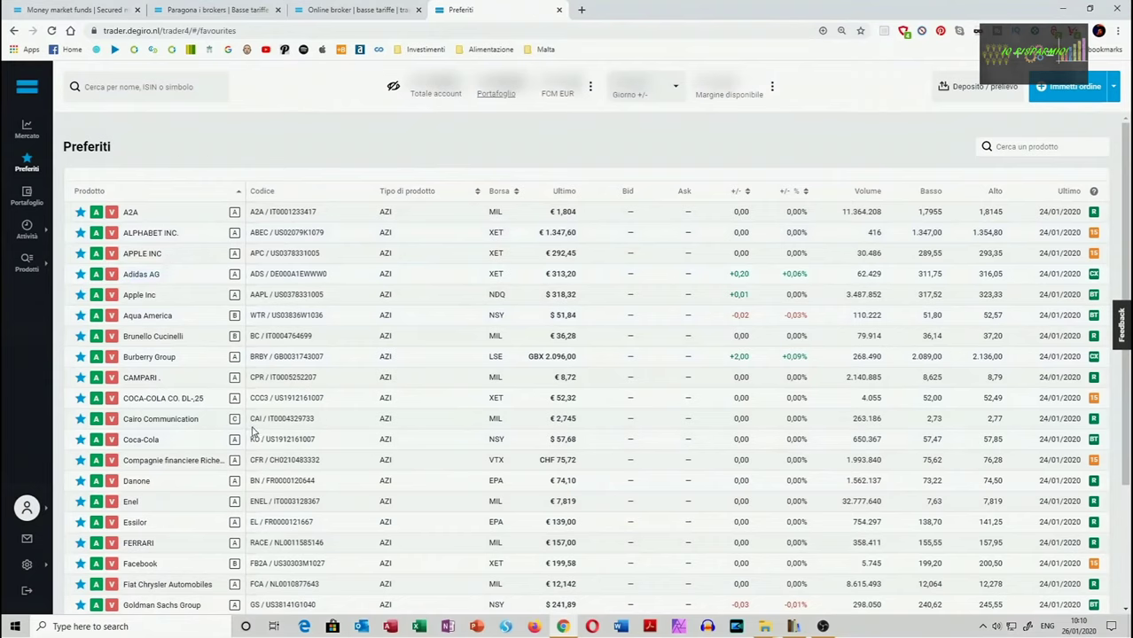
Review the portfolio's open positions in shares and ETFs, down to the money market fund compensation section.
{"action": "left_click", "coordinate": [26, 196]}
{"action": "scroll", "coordinate": [271, 142], "scroll_direction": "down", "scroll_amount": 2}
{"action": "scroll", "coordinate": [271, 142], "scroll_direction": "up", "scroll_amount": 2}
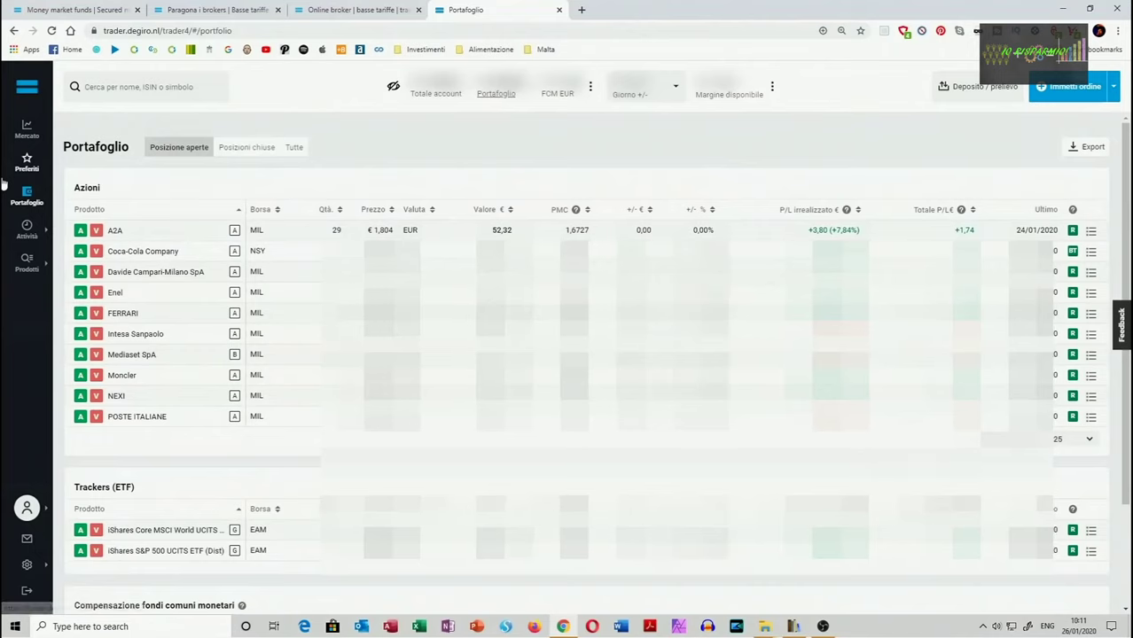
{"action": "left_click", "coordinate": [24, 162]}
{"action": "left_click", "coordinate": [26, 195]}
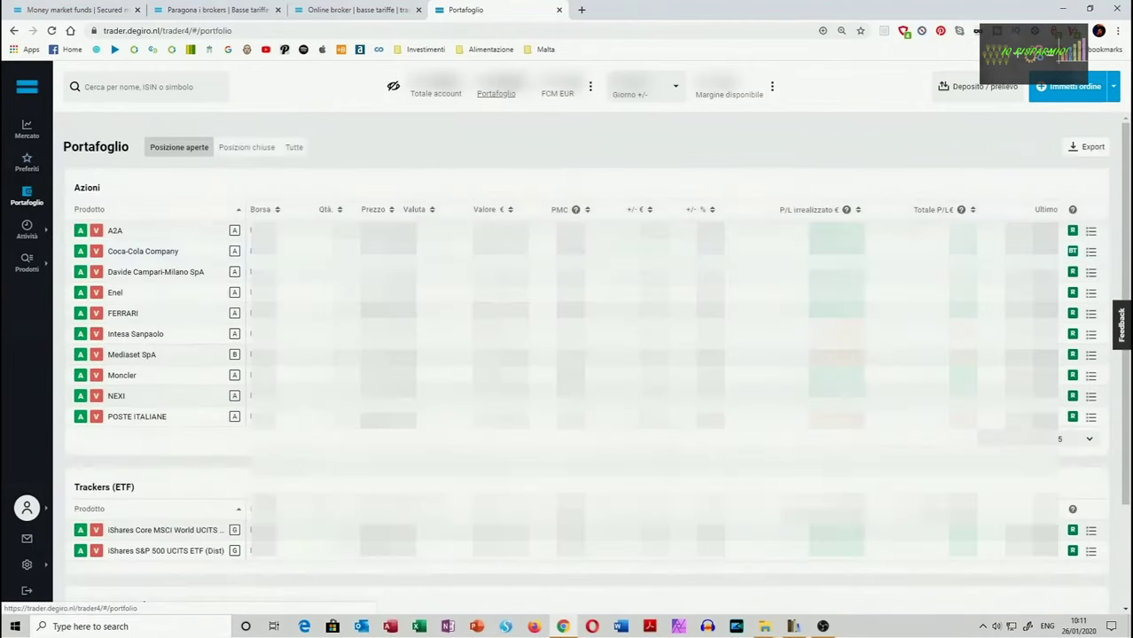
{"action": "scroll", "coordinate": [160, 426], "scroll_direction": "down", "scroll_amount": 3}
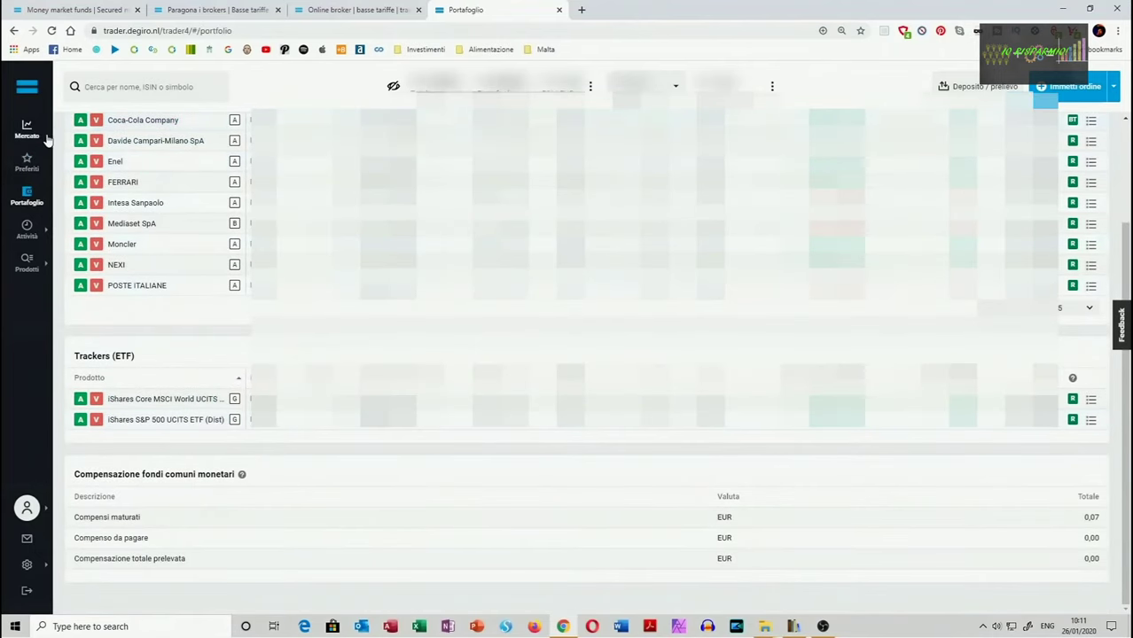
View the account's pending orders and its list of executed transactions.
{"action": "left_click", "coordinate": [26, 227]}
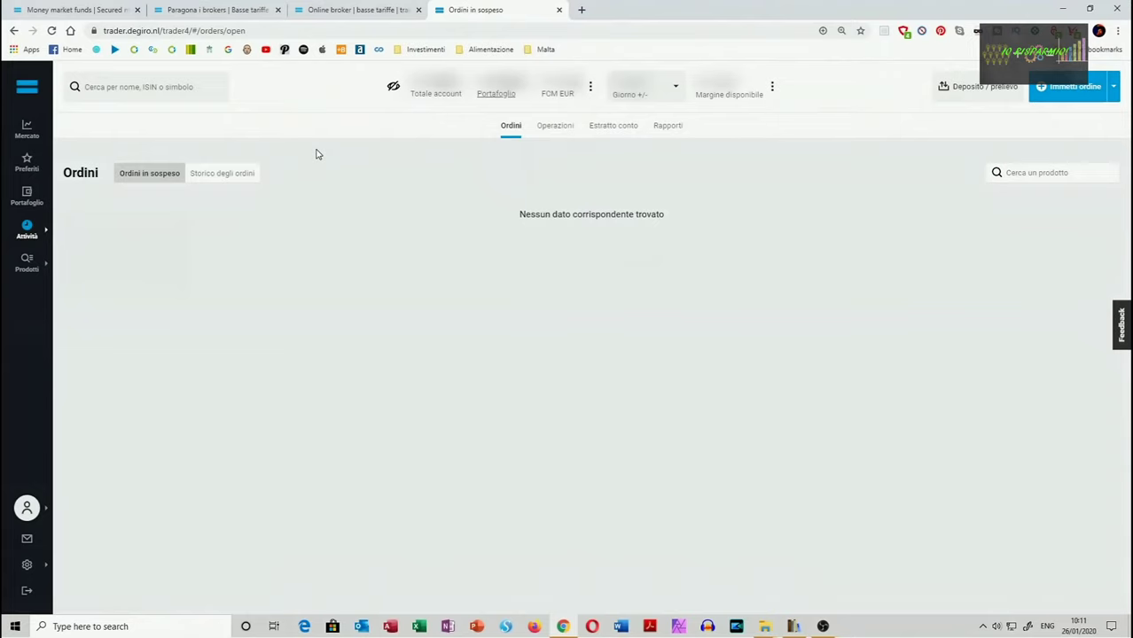
{"action": "left_click", "coordinate": [532, 126]}
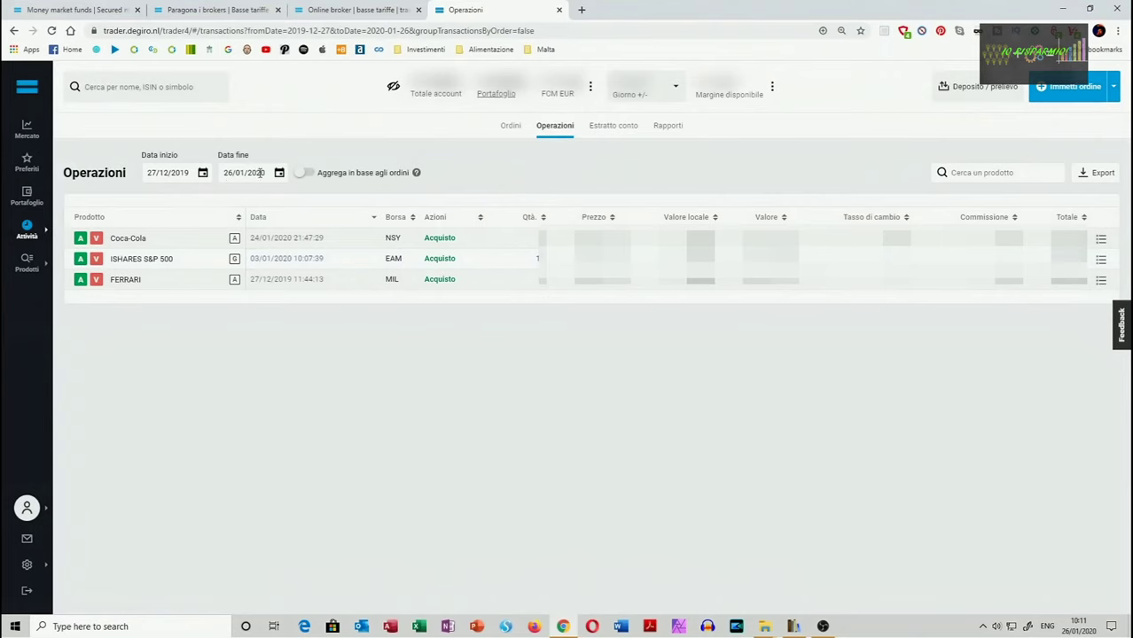
Look through the account statement's entries and open the account's reports page.
{"action": "left_click", "coordinate": [604, 126]}
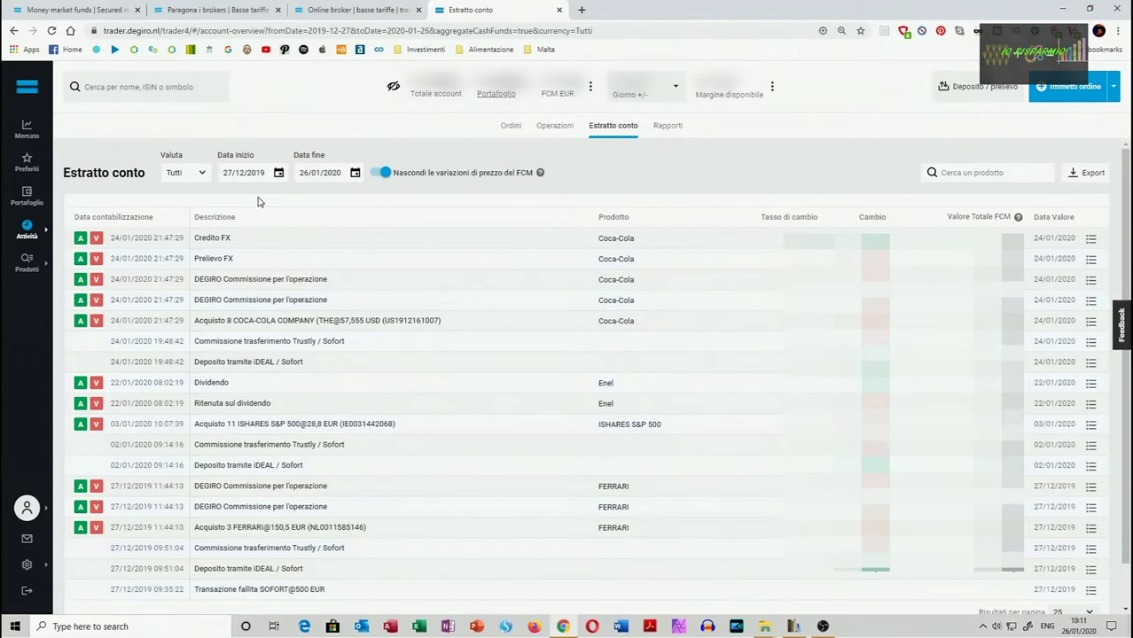
{"action": "scroll", "coordinate": [486, 329], "scroll_direction": "down", "scroll_amount": 1}
{"action": "scroll", "coordinate": [455, 308], "scroll_direction": "up", "scroll_amount": 1}
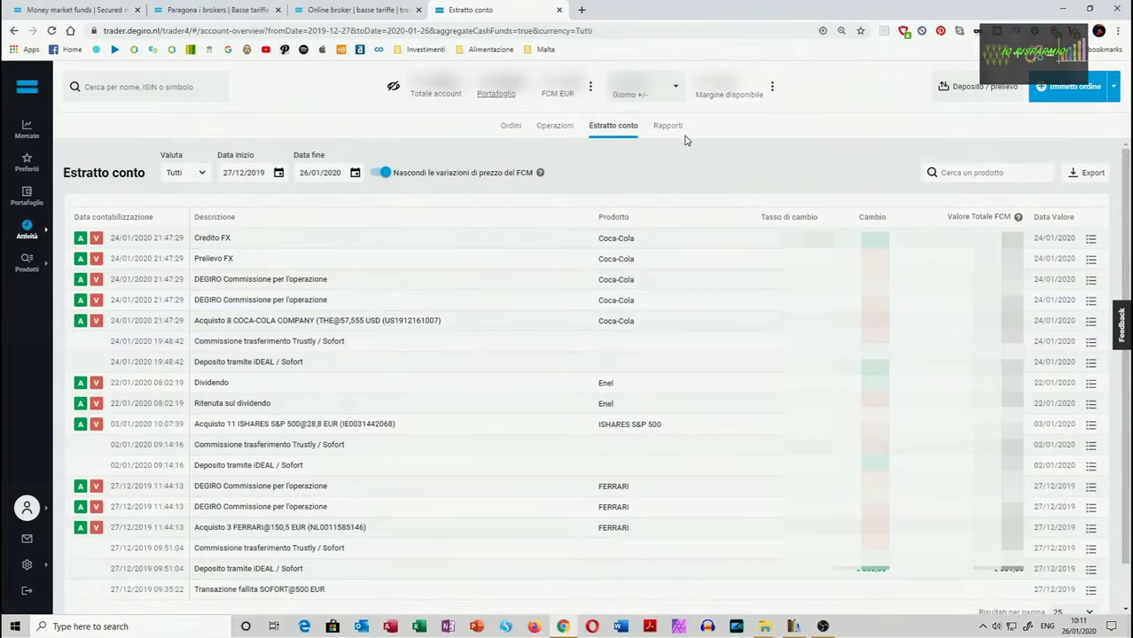
{"action": "left_click", "coordinate": [675, 130]}
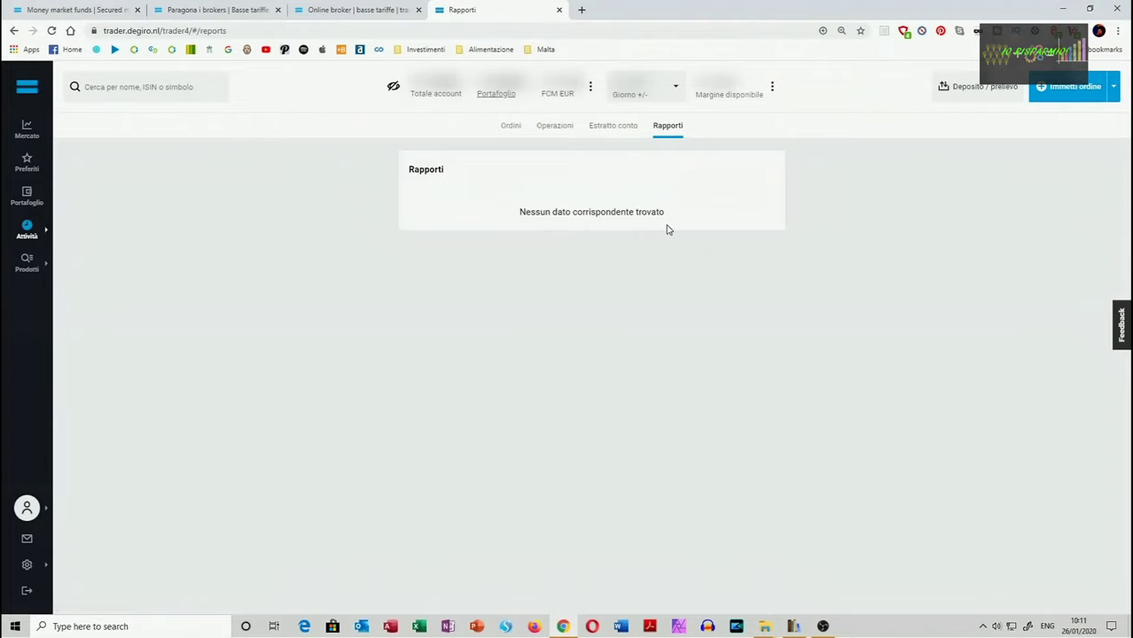
Browse the available product categories, including the regions offered for shares and the leveraged products.
{"action": "mouse_move", "coordinate": [21, 281]}
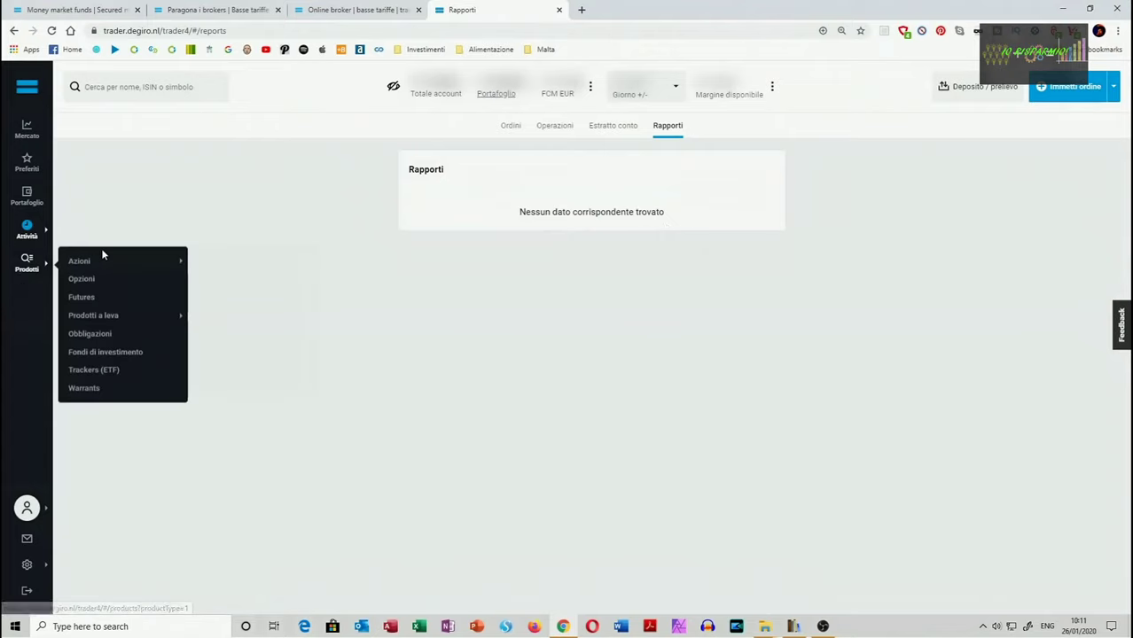
{"action": "mouse_move", "coordinate": [108, 259]}
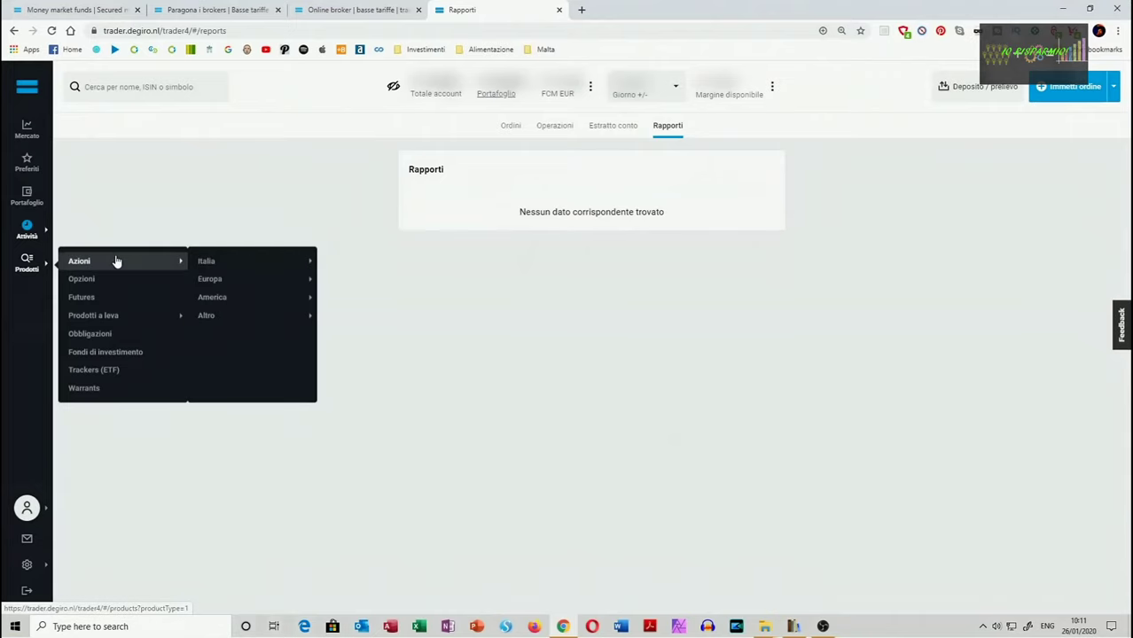
{"action": "mouse_move", "coordinate": [211, 282]}
{"action": "mouse_move", "coordinate": [214, 319]}
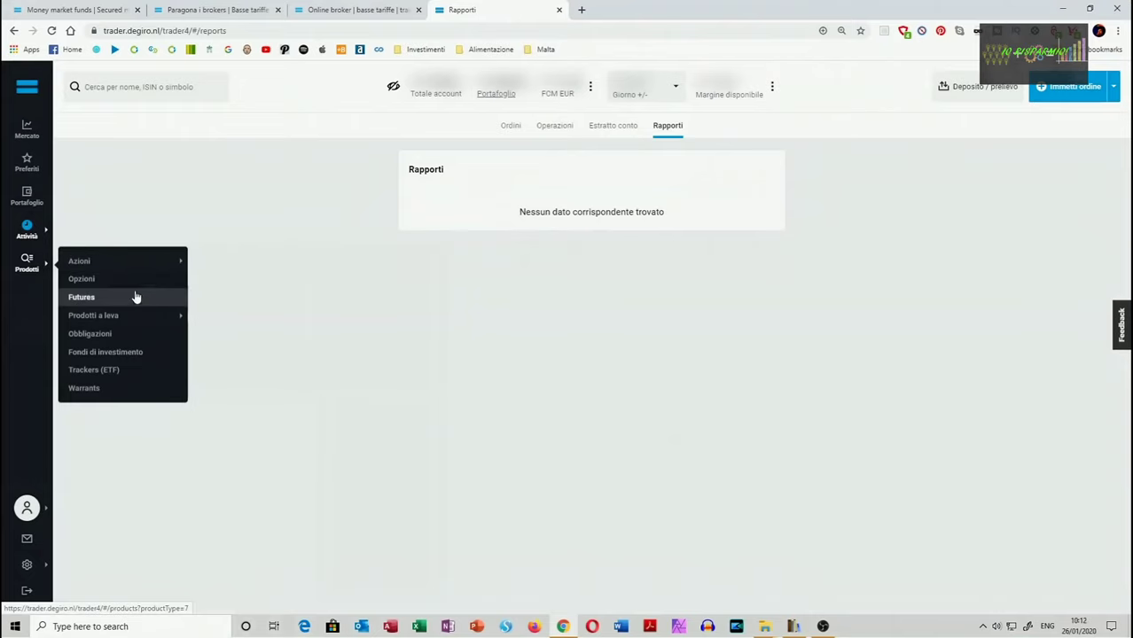
{"action": "mouse_move", "coordinate": [107, 317]}
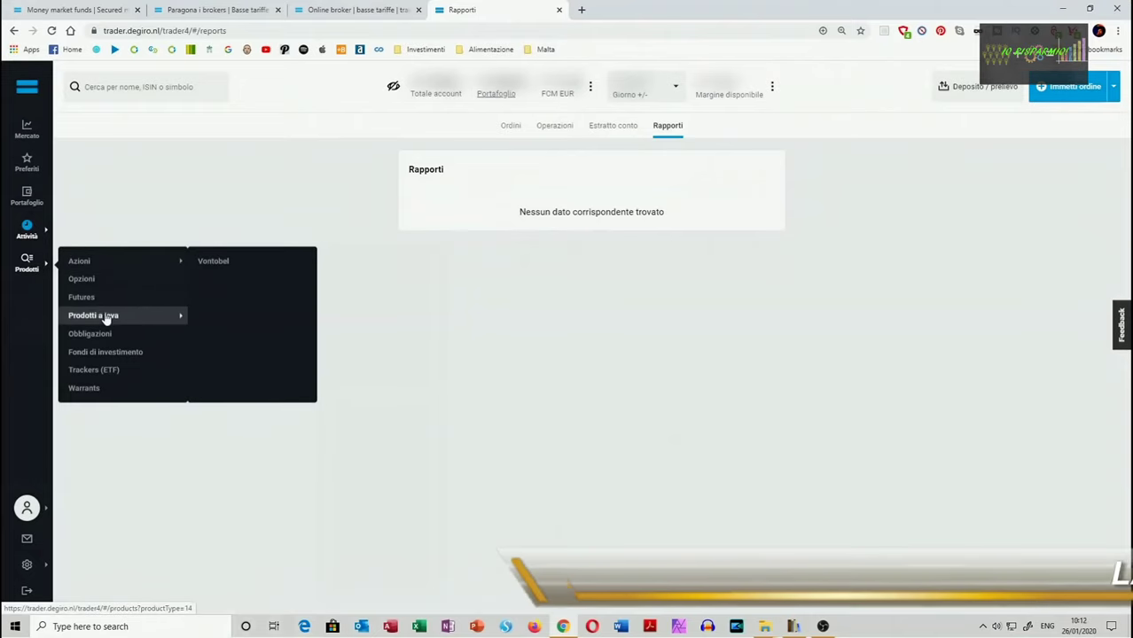